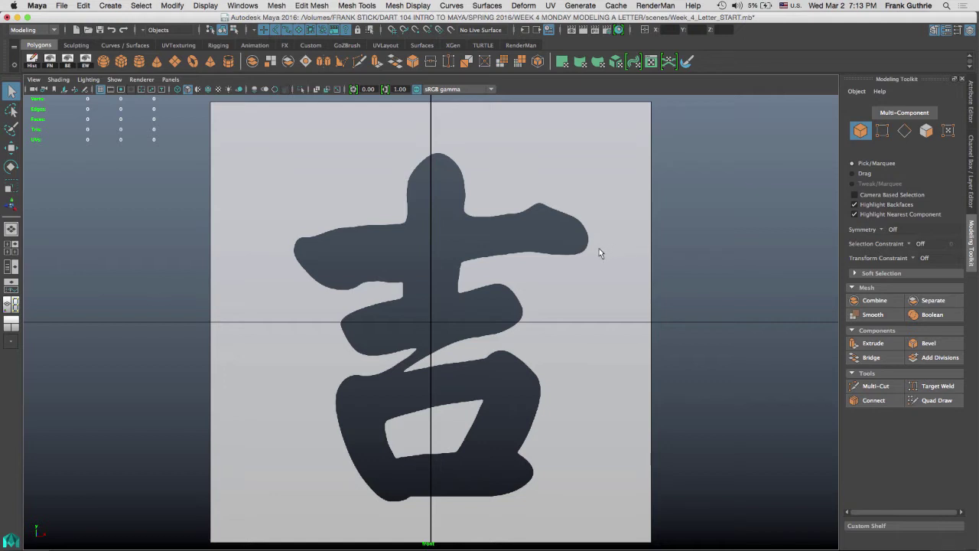
# - Switch to the four-view layout and tumble the perspective camera to a new angle
pyautogui.press('space')
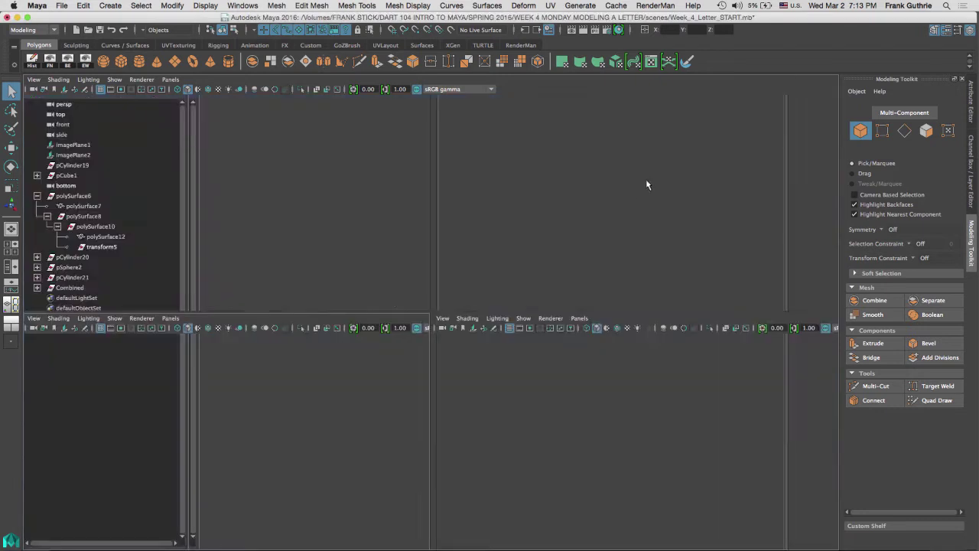
pyautogui.moveTo(636, 208)
pyautogui.keyDown('alt'); pyautogui.mouseDown()
pyautogui.moveTo(656, 201)
pyautogui.moveTo(715, 212)
pyautogui.moveTo(605, 212)
pyautogui.moveTo(621, 201)
pyautogui.mouseUp(); pyautogui.keyUp('alt')
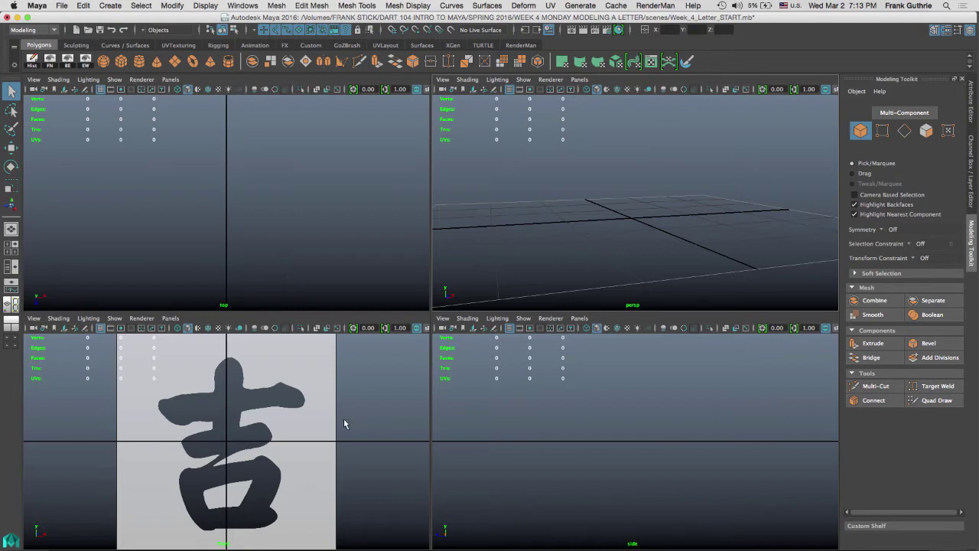
# - Maximize the front view, hide its grid, and zoom into the empty space left of the reference
pyautogui.press('space')
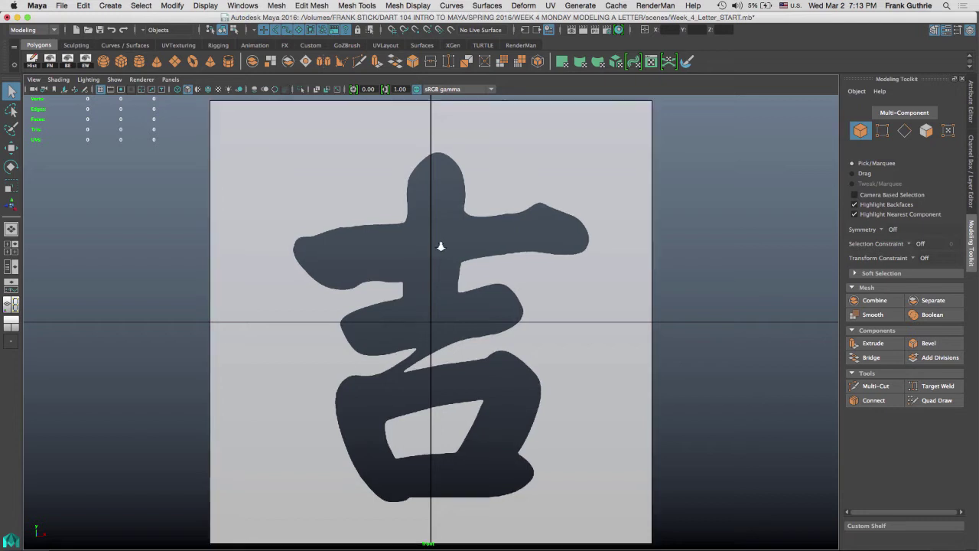
pyautogui.scroll(3, 443, 245)
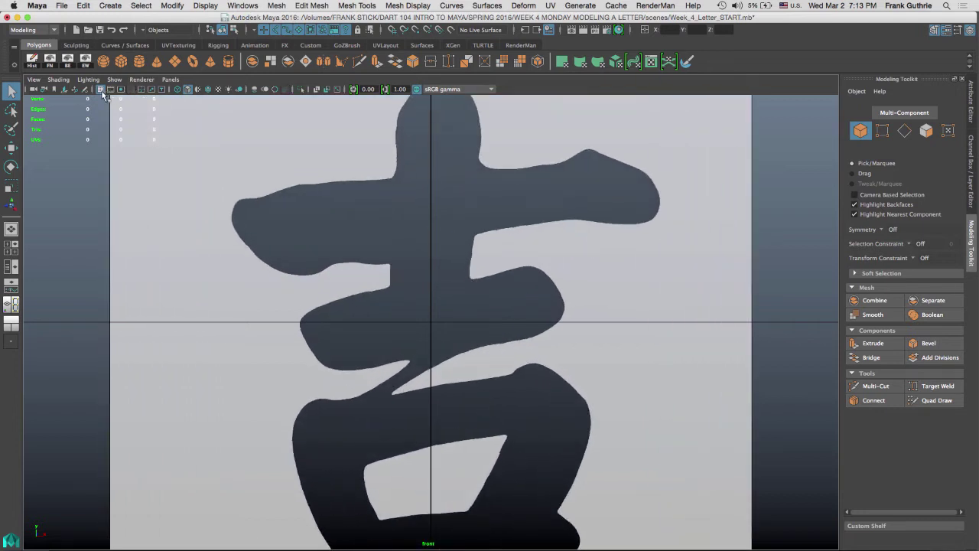
pyautogui.click(100, 89)
pyautogui.keyDown('alt'); pyautogui.moveTo(566, 216); pyautogui.dragTo(570, 240, button='middle'); pyautogui.keyUp('alt')
pyautogui.keyDown('alt'); pyautogui.moveTo(570, 240); pyautogui.dragTo(610, 260, button='right'); pyautogui.keyUp('alt')
pyautogui.moveTo(457, 211)
pyautogui.keyDown('alt'); pyautogui.mouseDown(button='right')
pyautogui.moveTo(618, 203)
pyautogui.moveTo(714, 225)
pyautogui.moveTo(551, 219)
pyautogui.moveTo(444, 192)
pyautogui.moveTo(511, 192)
pyautogui.moveTo(385, 195)
pyautogui.moveTo(755, 212)
pyautogui.moveTo(769, 252)
pyautogui.mouseUp(button='right'); pyautogui.keyUp('alt')
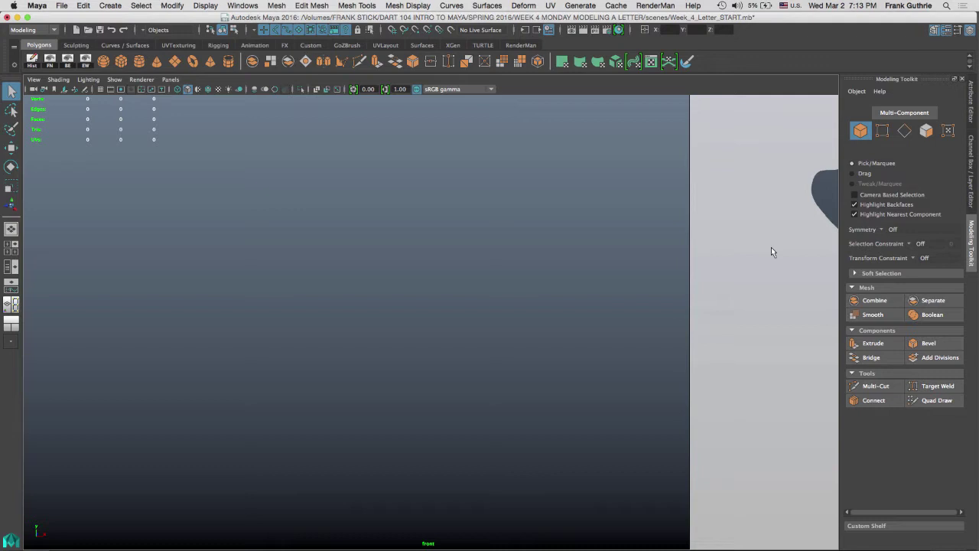
# - With Quad Draw on, place corner points and Shift-fill them into a single quad face
pyautogui.click(937, 401)
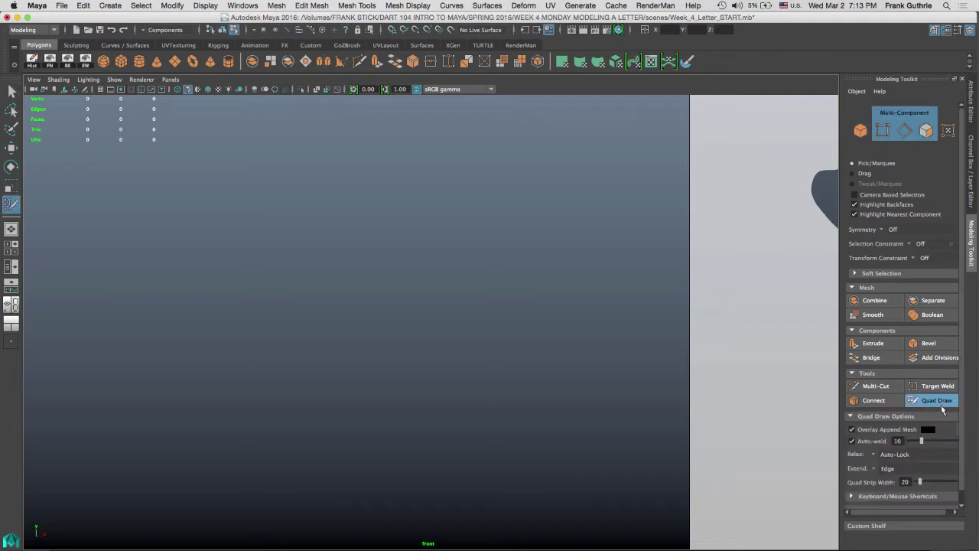
pyautogui.click(332, 166)
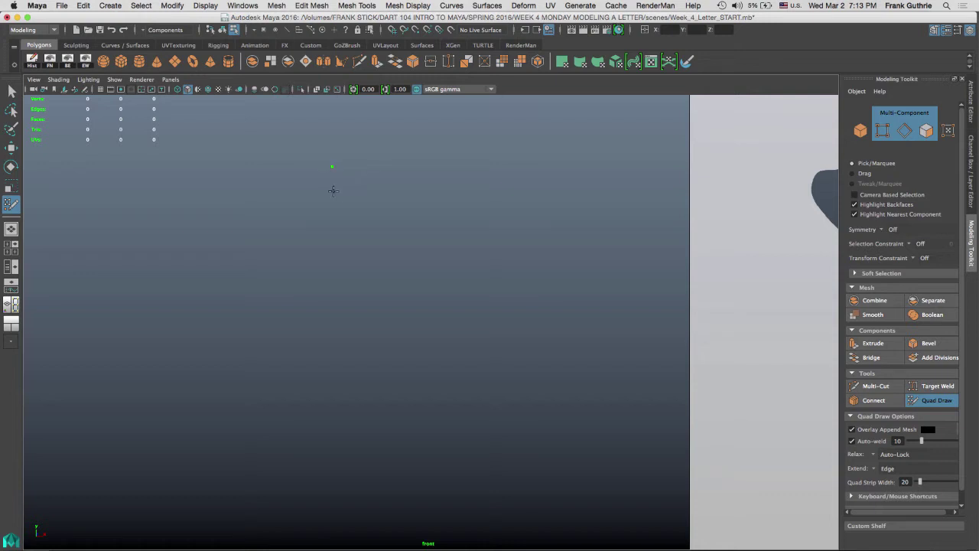
pyautogui.click(331, 262)
pyautogui.keyDown('shift'); pyautogui.click(395, 222); pyautogui.keyUp('shift')
pyautogui.press('shift')
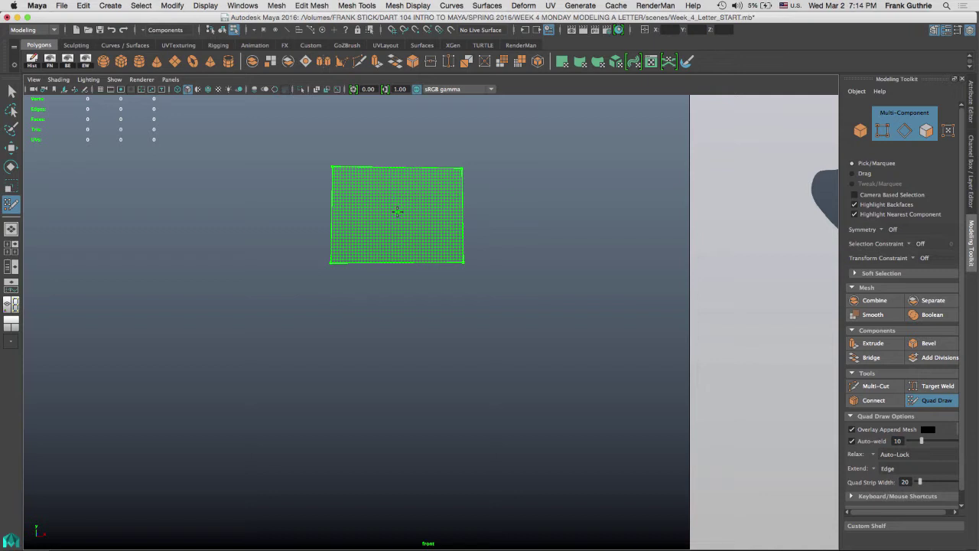
pyautogui.keyDown('shift'); pyautogui.click(398, 212); pyautogui.keyUp('shift')
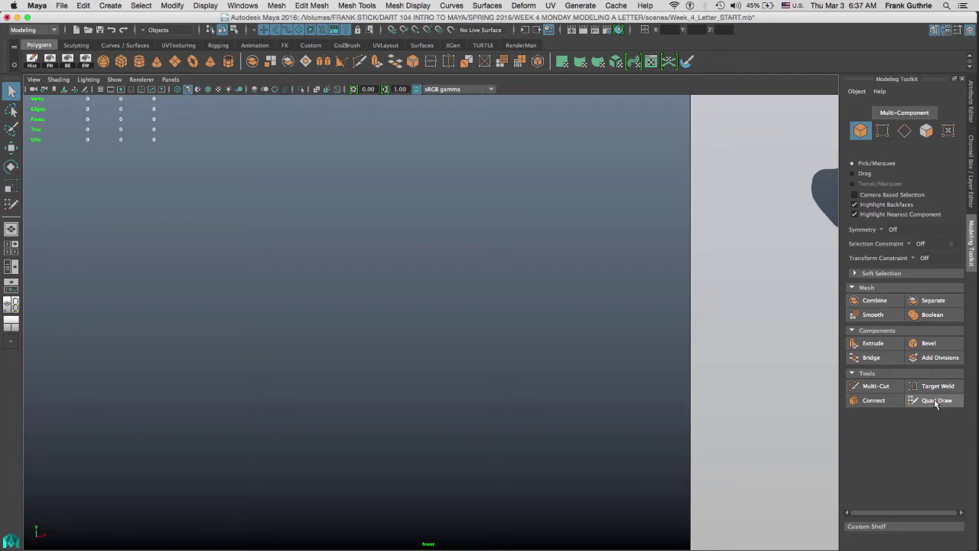
# - Draw three adjoining quads with Quad Draw: a left face, one to its right, and one below
pyautogui.click(936, 402)
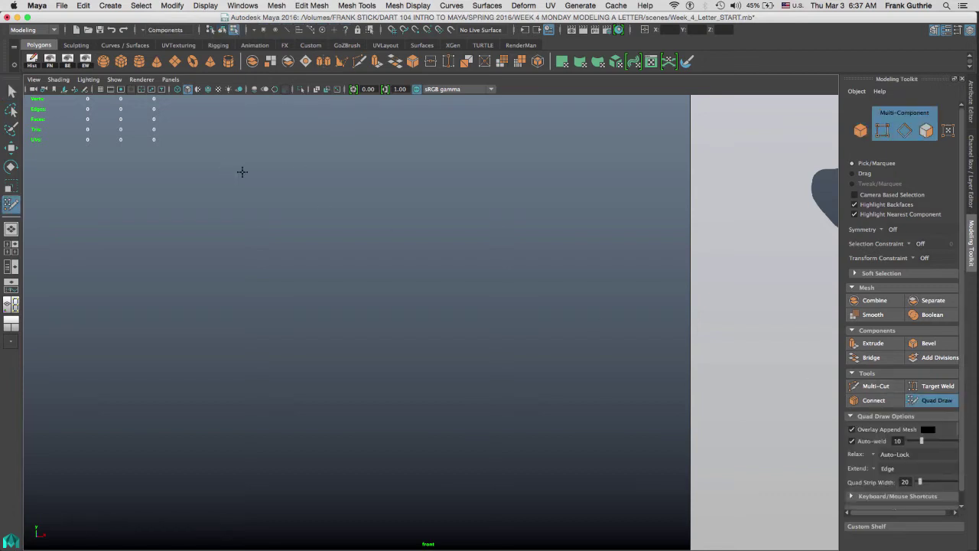
pyautogui.click(236, 287)
pyautogui.click(370, 173)
pyautogui.click(495, 167)
pyautogui.click(495, 405)
pyautogui.keyDown('shift'); pyautogui.click(302, 245); pyautogui.keyUp('shift')
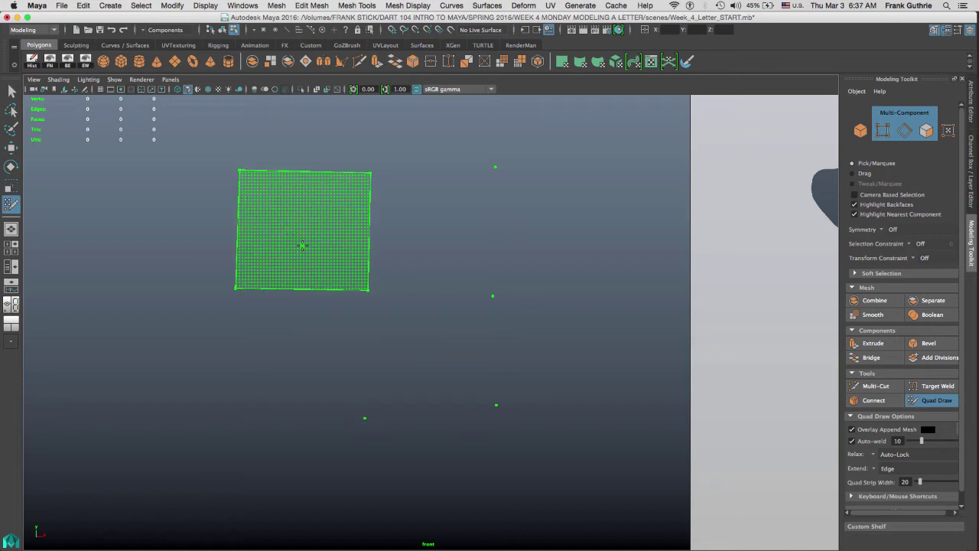
pyautogui.keyDown('shift'); pyautogui.click(294, 222); pyautogui.keyUp('shift')
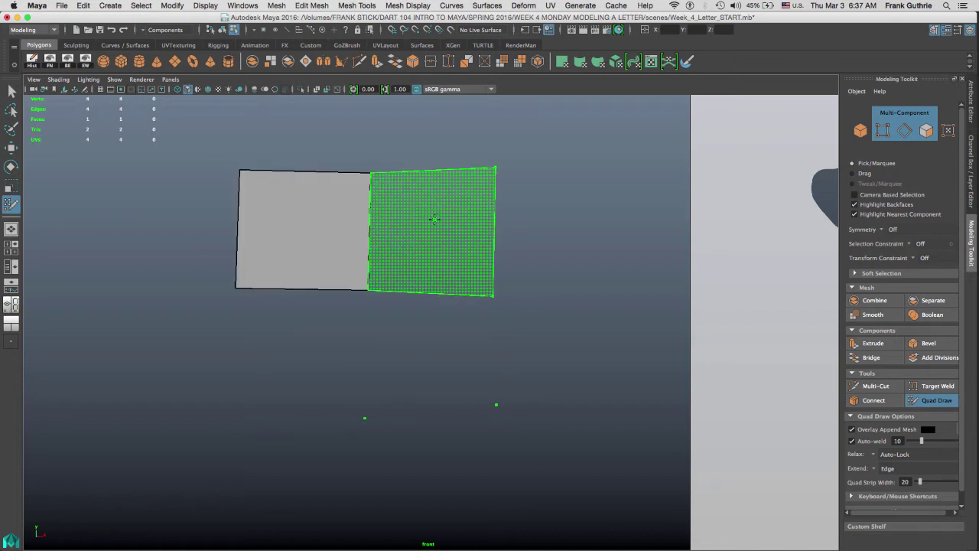
pyautogui.keyDown('shift'); pyautogui.click(433, 220); pyautogui.keyUp('shift')
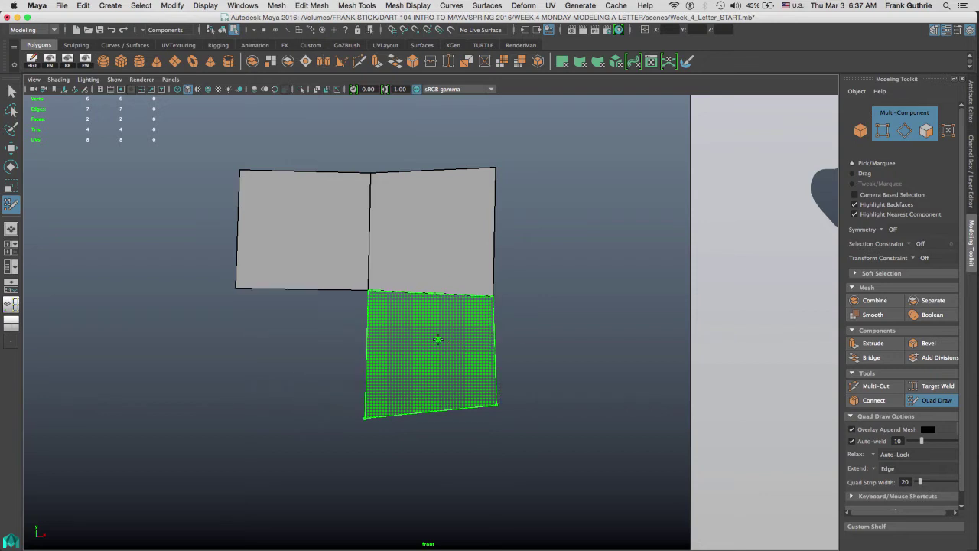
pyautogui.keyDown('shift'); pyautogui.click(427, 361); pyautogui.keyUp('shift')
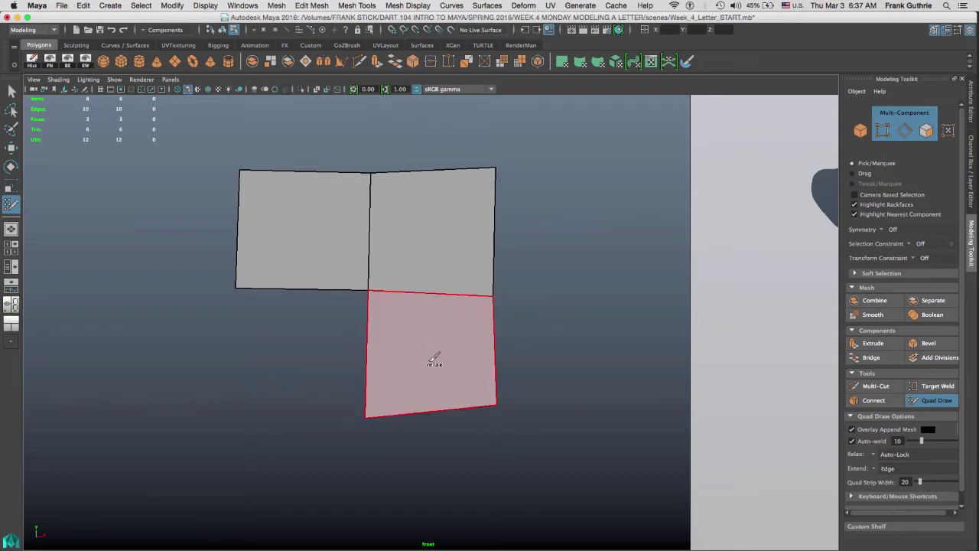
# - Delete the left and upper-right faces, then select the leftover plane in Object mode and delete it
pyautogui.keyDown('ctrl'); pyautogui.keyDown('shift'); pyautogui.click(307, 232); pyautogui.keyUp('shift'); pyautogui.keyUp('ctrl')
pyautogui.keyDown('ctrl'); pyautogui.keyDown('shift'); pyautogui.click(427, 231); pyautogui.keyUp('shift'); pyautogui.keyUp('ctrl')
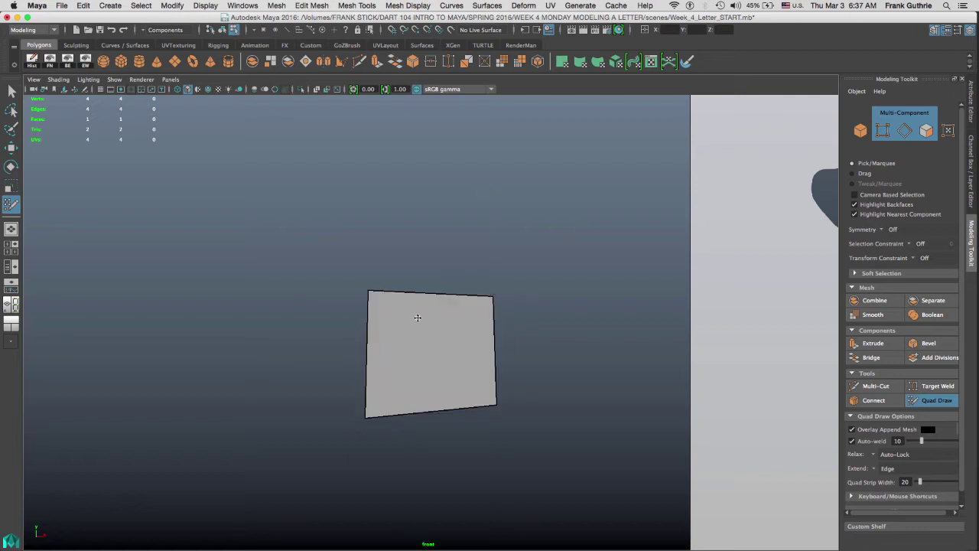
pyautogui.moveTo(428, 329)
pyautogui.mouseDown(button='right')
pyautogui.moveTo(463, 302)
pyautogui.moveTo(490, 300)
pyautogui.mouseUp(button='right')
pyautogui.click(374, 389)
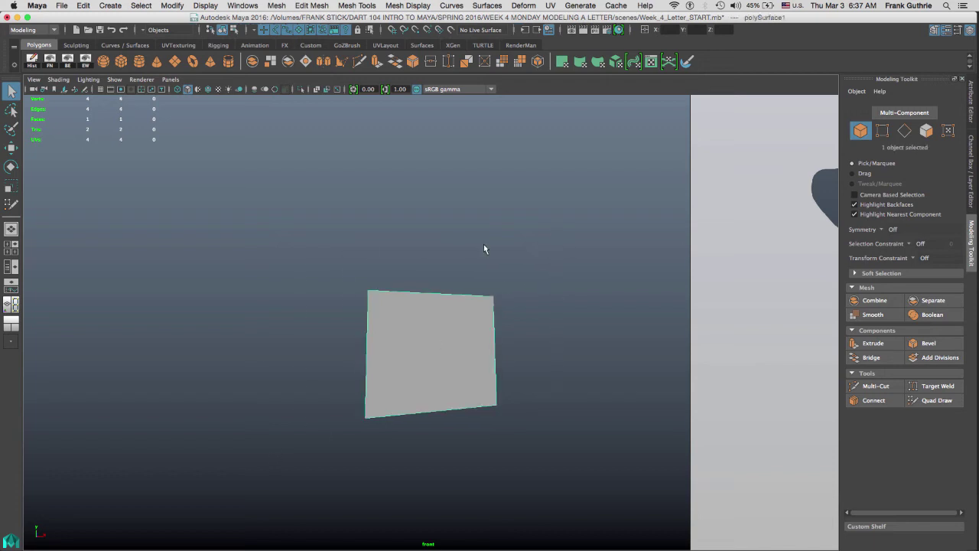
pyautogui.press('Delete')
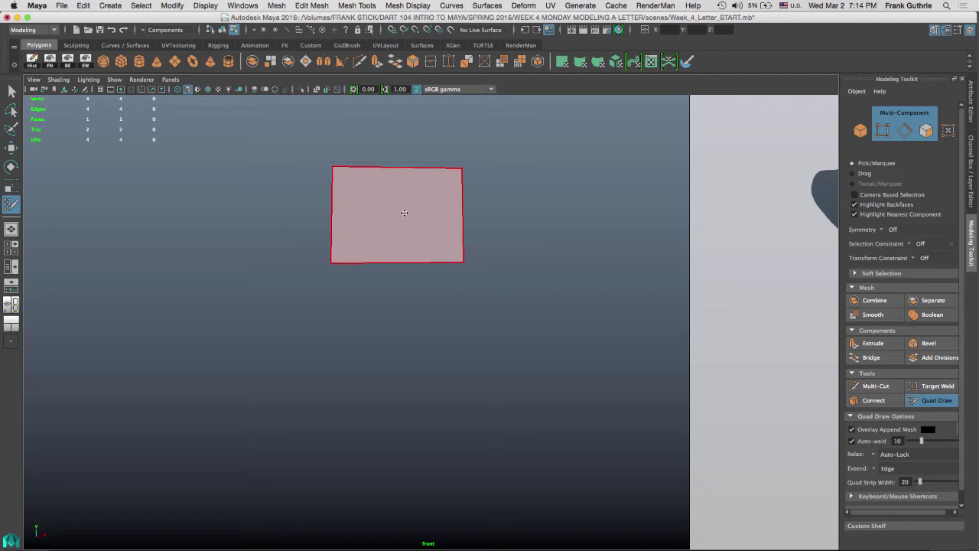
# - Insert a vertical and a horizontal edge loop across the quad, then delete both loops again
pyautogui.press('ctrl')
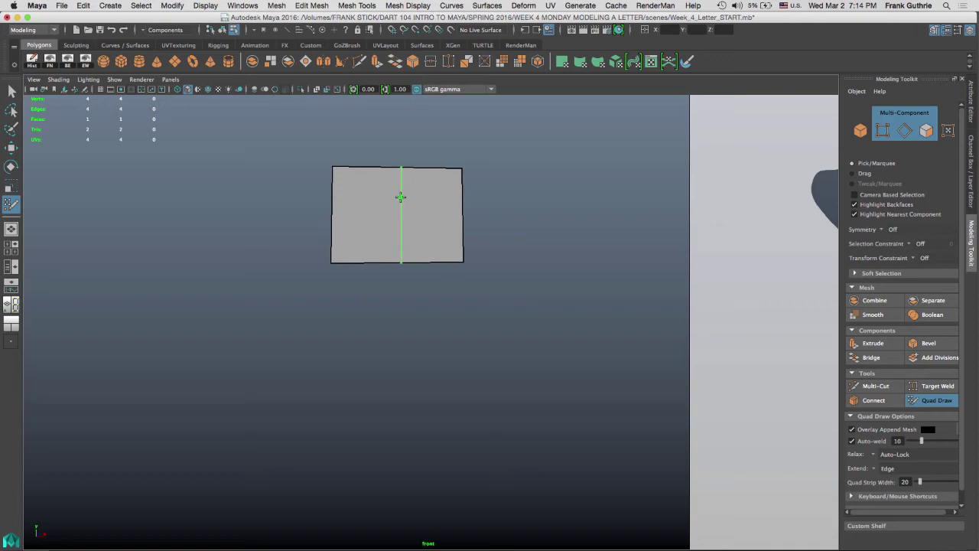
pyautogui.keyDown('ctrl'); pyautogui.click(394, 198); pyautogui.keyUp('ctrl')
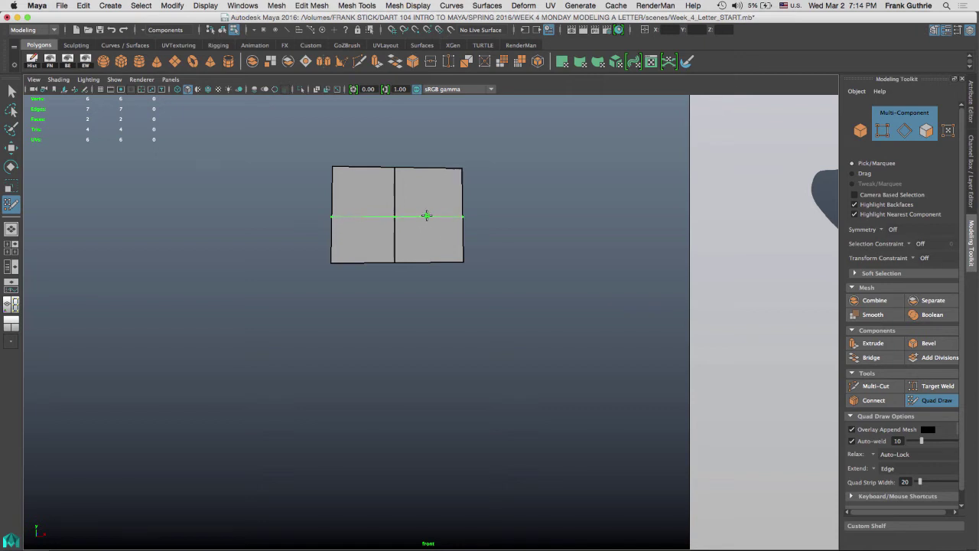
pyautogui.keyDown('ctrl'); pyautogui.click(427, 212); pyautogui.keyUp('ctrl')
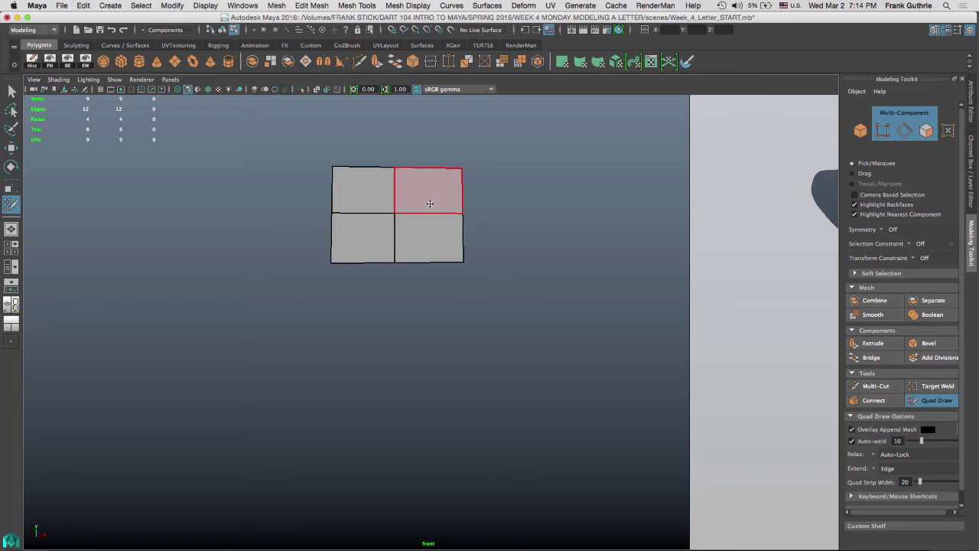
pyautogui.keyDown('ctrl'); pyautogui.keyDown('shift'); pyautogui.click(429, 204); pyautogui.keyUp('shift'); pyautogui.keyUp('ctrl')
pyautogui.keyDown('ctrl'); pyautogui.keyDown('shift'); pyautogui.click(429, 204); pyautogui.keyUp('shift'); pyautogui.keyUp('ctrl')
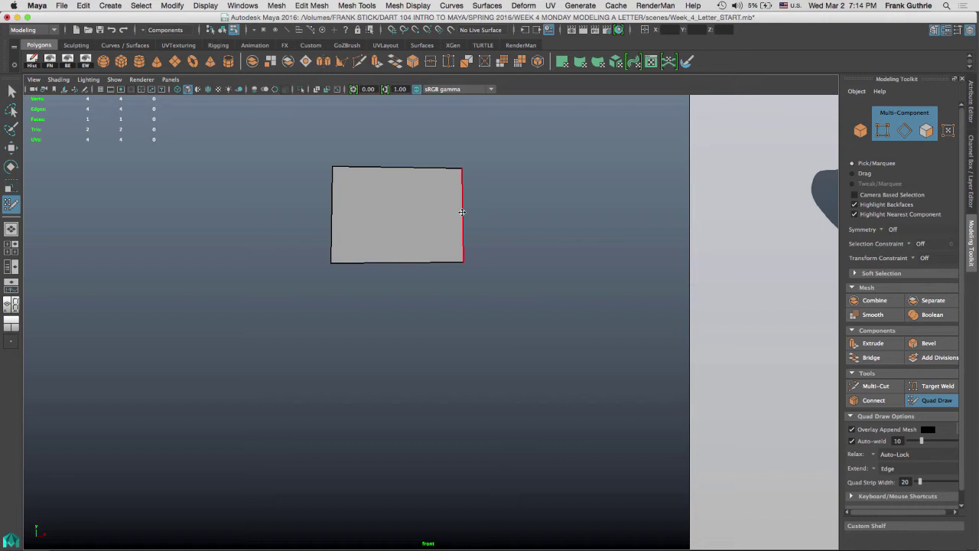
# - Tab-drag edges to extend quads to the right, below the left face, and down from the right face, welding the last
pyautogui.press('Tab')
pyautogui.moveTo(470, 218); pyautogui.dragTo(611, 218)
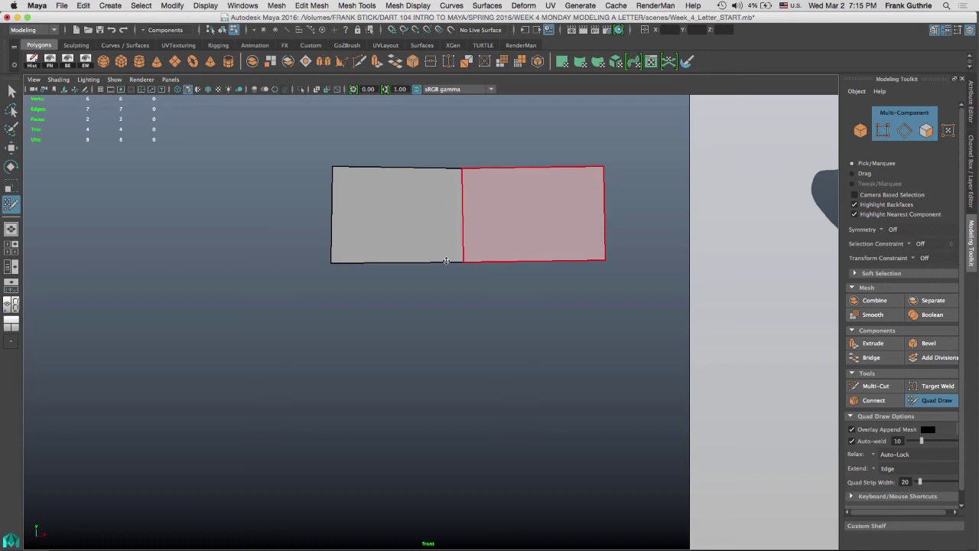
pyautogui.moveTo(396, 273)
pyautogui.mouseDown()
pyautogui.moveTo(395, 490)
pyautogui.moveTo(393, 479)
pyautogui.mouseUp()
pyautogui.moveTo(533, 269)
pyautogui.mouseDown()
pyautogui.moveTo(559, 341)
pyautogui.moveTo(547, 359)
pyautogui.moveTo(533, 289)
pyautogui.moveTo(549, 340)
pyautogui.moveTo(541, 350)
pyautogui.moveTo(559, 332)
pyautogui.moveTo(559, 349)
pyautogui.moveTo(548, 361)
pyautogui.moveTo(531, 354)
pyautogui.mouseUp()
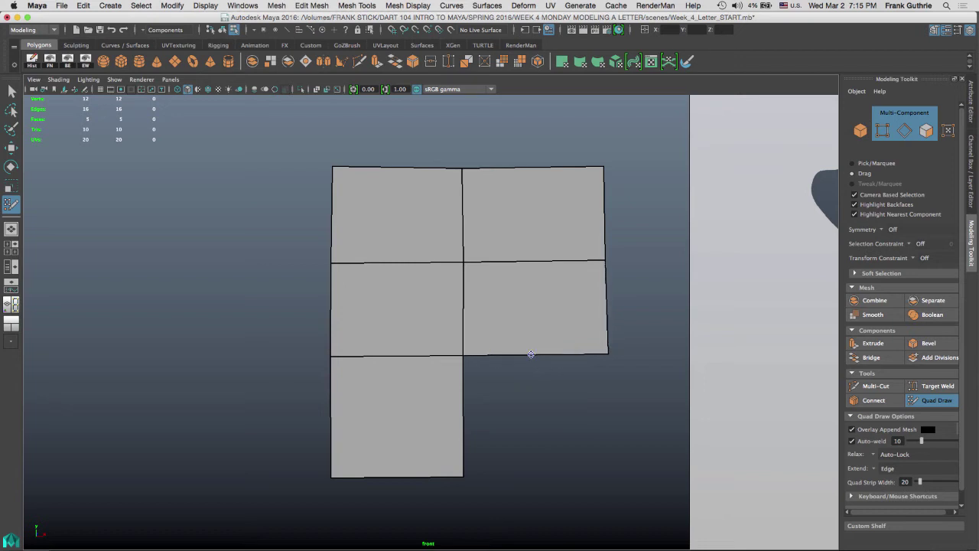
pyautogui.moveTo(544, 372); pyautogui.dragTo(548, 488)
pyautogui.click(321, 184)
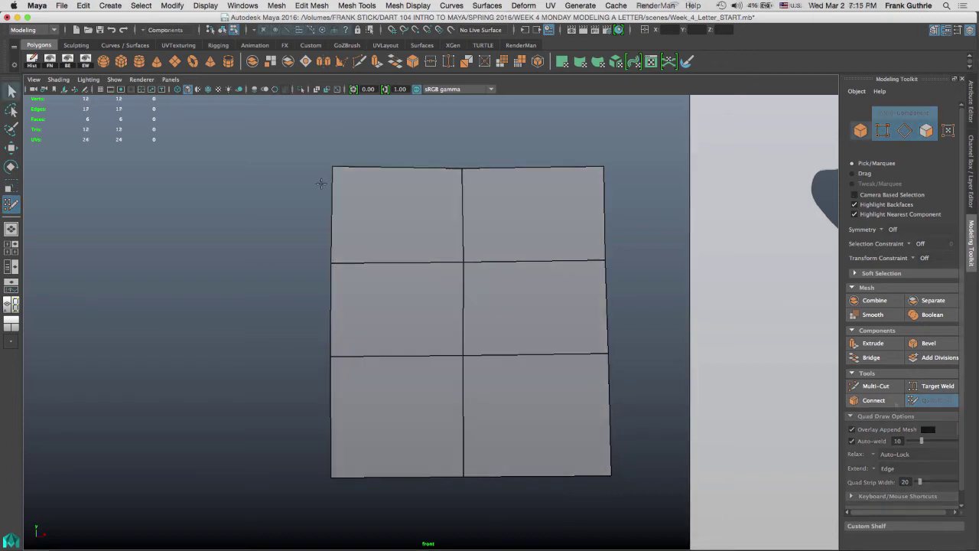
pyautogui.click(935, 400)
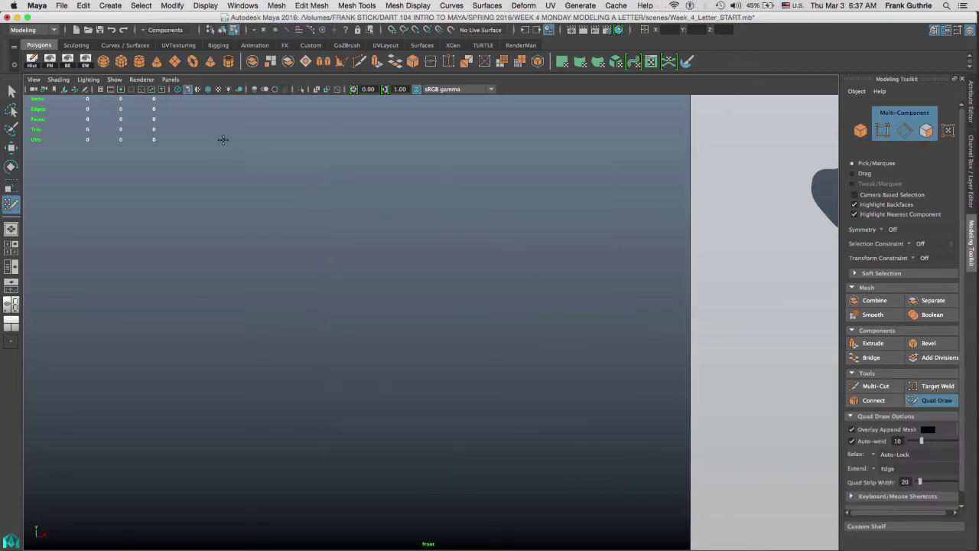
# - Place corner points and Shift-fill them into the first quad of a new mesh
pyautogui.click(215, 254)
pyautogui.click(341, 254)
pyautogui.click(337, 132)
pyautogui.press('shift')
pyautogui.keyDown('shift'); pyautogui.click(279, 192); pyautogui.keyUp('shift')
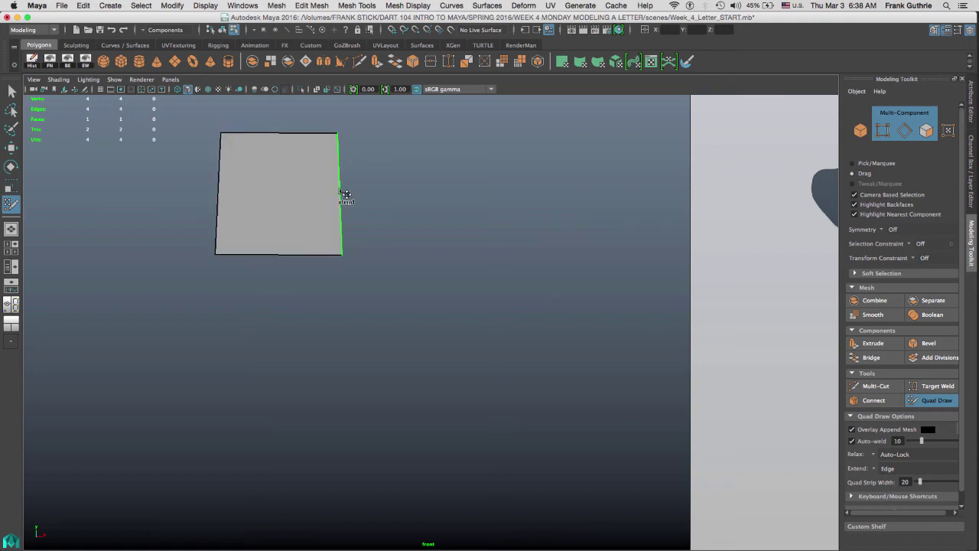
# - Extend a quad to the right, then Tab-drag the bottom edge down to add a row of three quads
pyautogui.moveTo(346, 195)
pyautogui.mouseDown()
pyautogui.moveTo(464, 188)
pyautogui.moveTo(466, 196)
pyautogui.moveTo(564, 206)
pyautogui.moveTo(604, 194)
pyautogui.mouseUp()
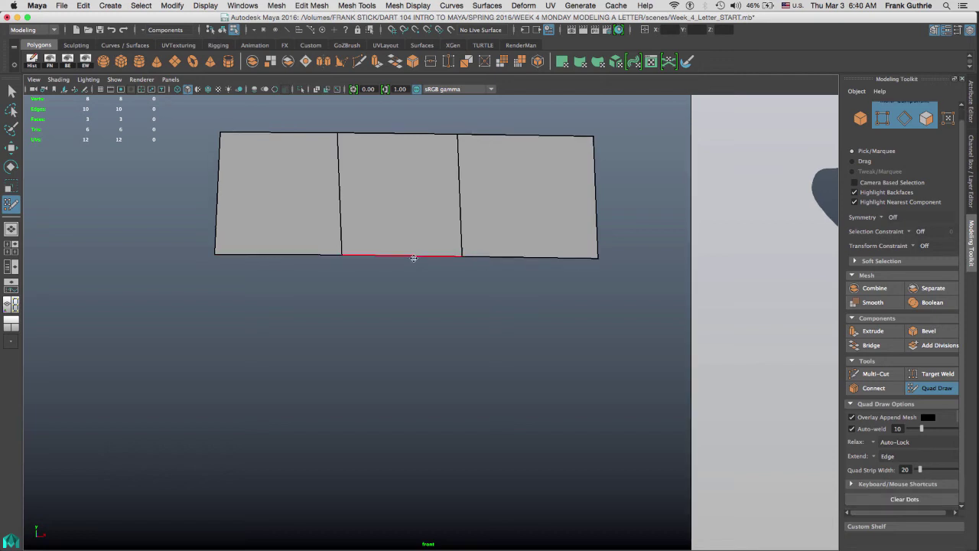
pyautogui.press('Tab')
pyautogui.moveTo(413, 261); pyautogui.dragTo(416, 370)
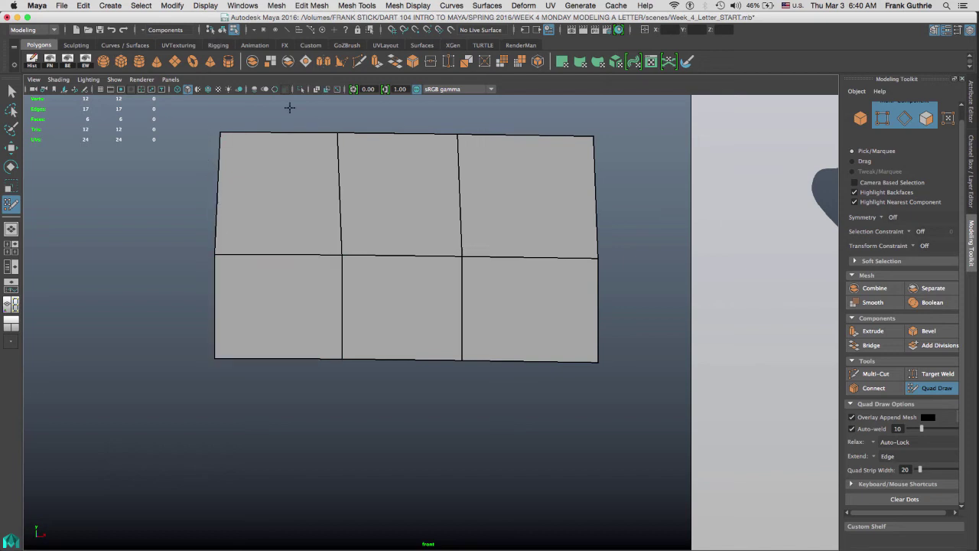
pyautogui.keyDown('alt'); pyautogui.moveTo(440, 243); pyautogui.dragTo(351, 194, button='right'); pyautogui.keyUp('alt')
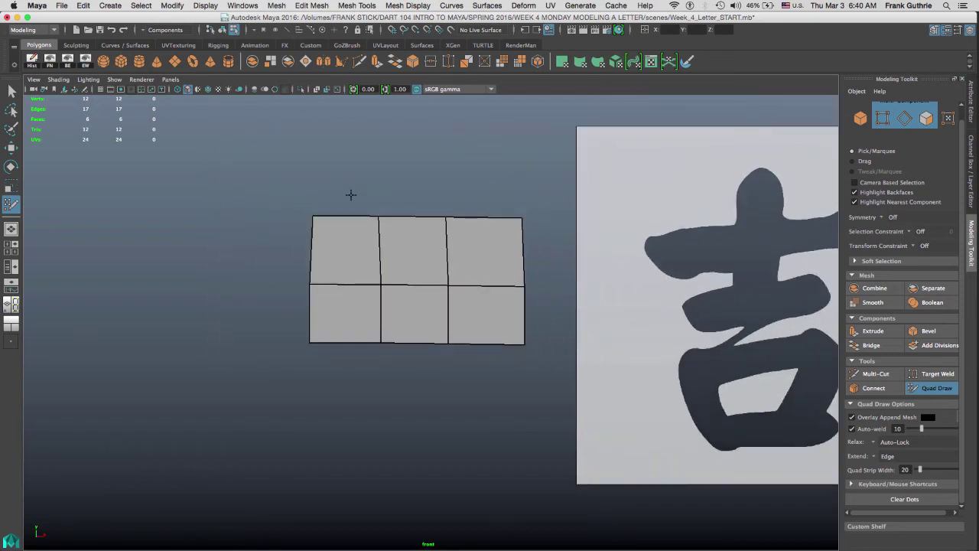
pyautogui.scroll(4, 354, 248)
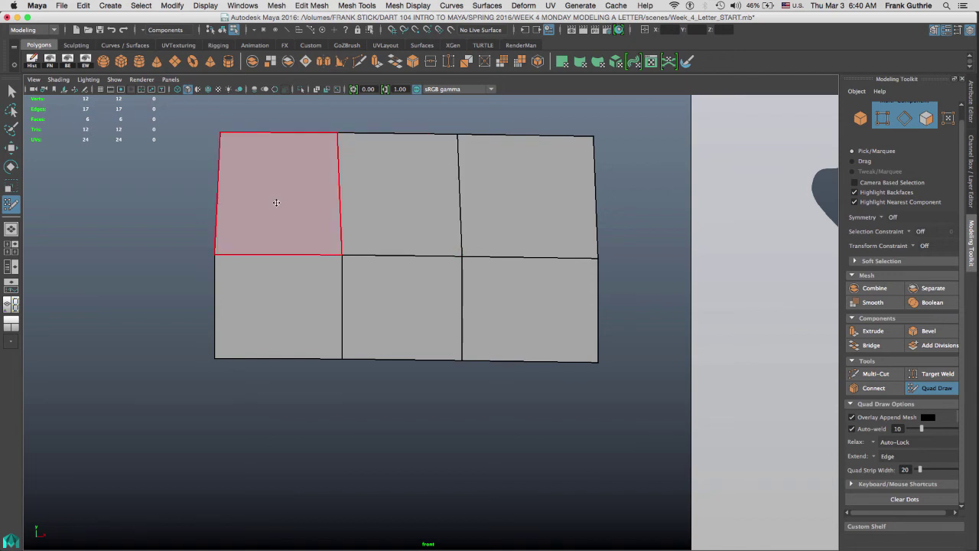
pyautogui.keyDown('ctrl'); pyautogui.keyDown('shift'); pyautogui.rightClick(219, 221); pyautogui.keyUp('shift'); pyautogui.keyUp('ctrl')
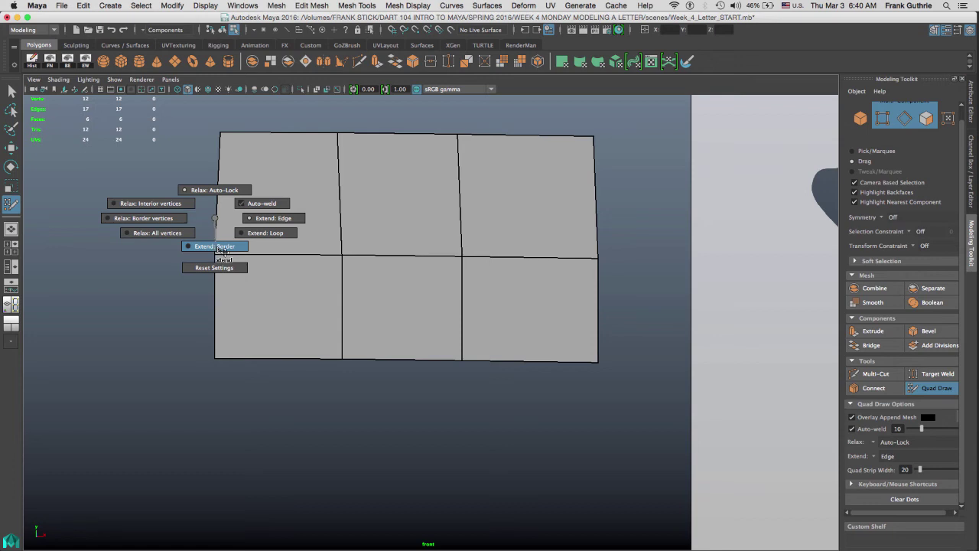
pyautogui.click(218, 246)
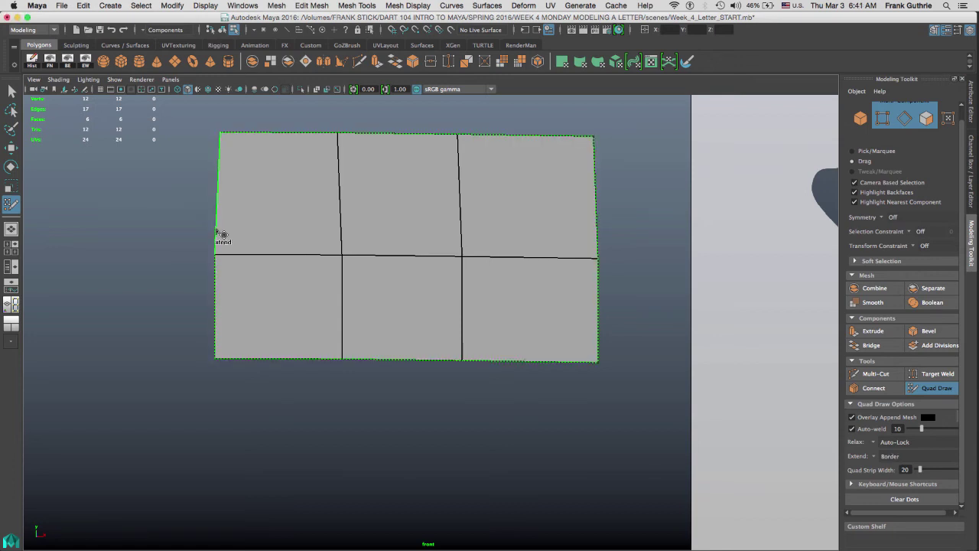
pyautogui.moveTo(219, 232); pyautogui.dragTo(198, 232)
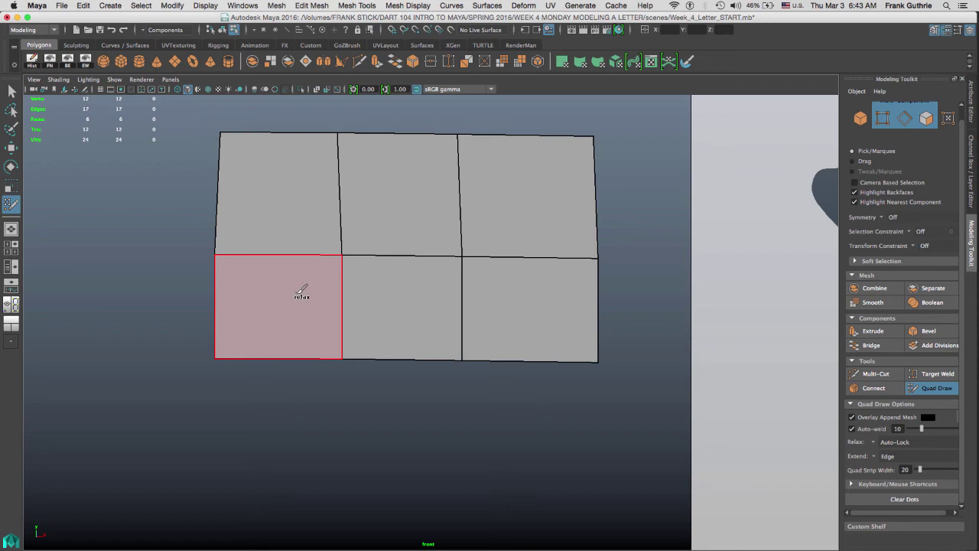
# - Delete the bottom-left and bottom-right faces, reset Quad Draw settings, and rebuild both corners from the middle face
pyautogui.keyDown('shift'); pyautogui.click(289, 315); pyautogui.keyUp('shift')
pyautogui.keyDown('shift'); pyautogui.click(524, 319); pyautogui.keyUp('shift')
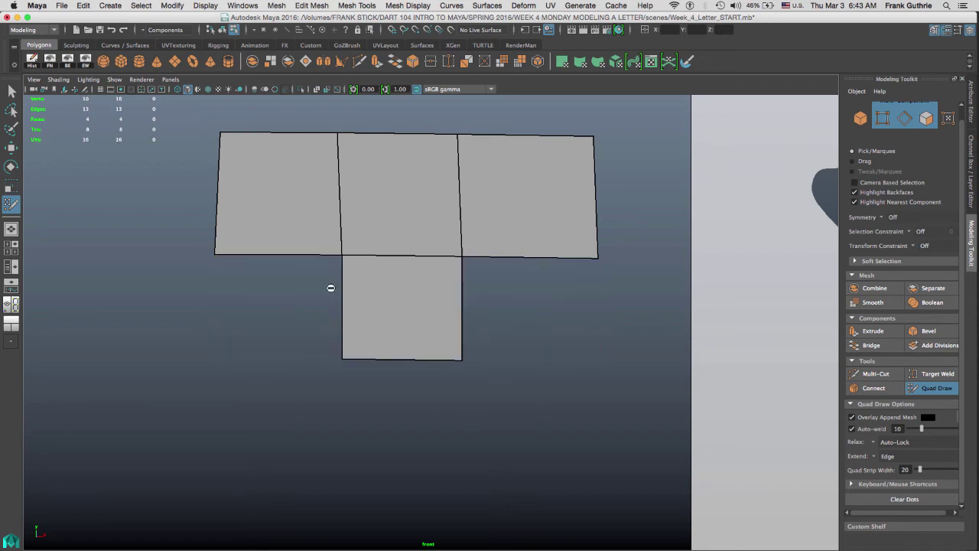
pyautogui.keyDown('ctrl'); pyautogui.keyDown('shift'); pyautogui.rightClick(373, 252); pyautogui.keyUp('shift'); pyautogui.keyUp('ctrl')
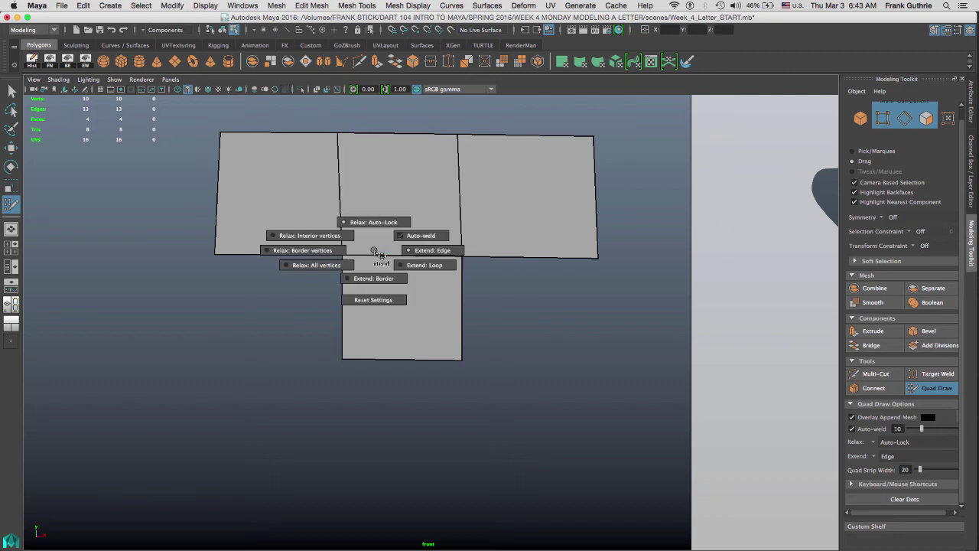
pyautogui.click(373, 301)
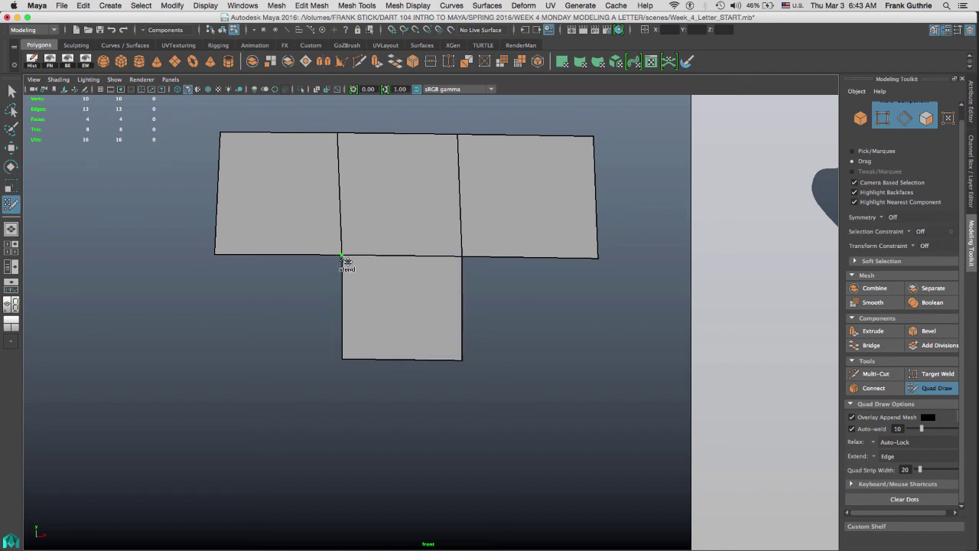
pyautogui.moveTo(344, 260); pyautogui.dragTo(209, 361)
pyautogui.moveTo(468, 267)
pyautogui.mouseDown()
pyautogui.moveTo(544, 344)
pyautogui.moveTo(586, 372)
pyautogui.moveTo(603, 361)
pyautogui.mouseUp()
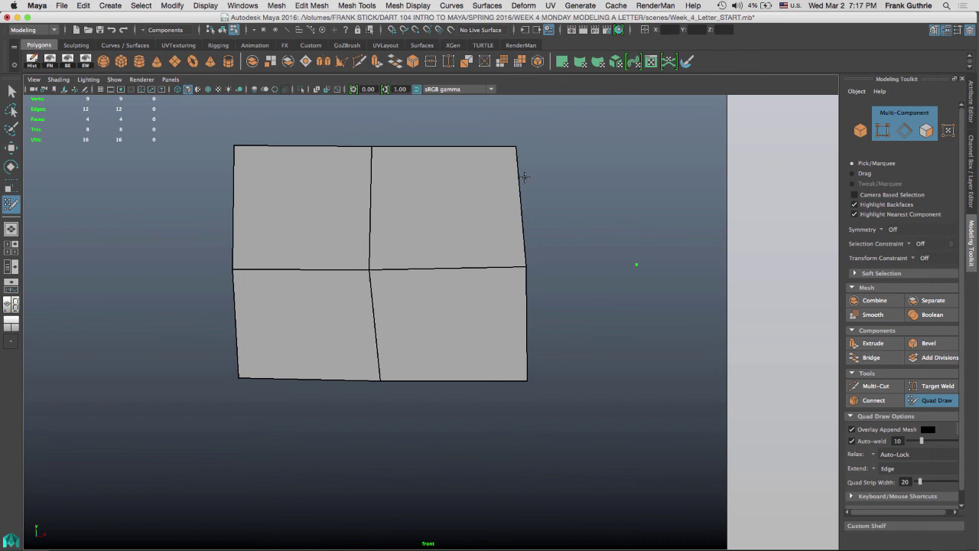
# - Add a triangle off the right edge, drag vertices into a pointed tip, and show the mesh in smooth preview (3)
pyautogui.keyDown('shift'); pyautogui.click(571, 247); pyautogui.keyUp('shift')
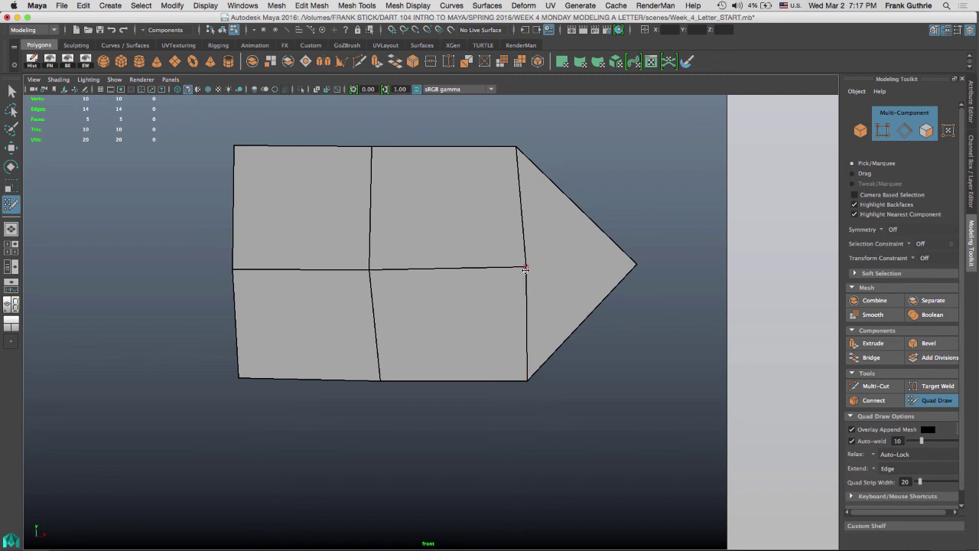
pyautogui.moveTo(526, 269); pyautogui.dragTo(472, 265)
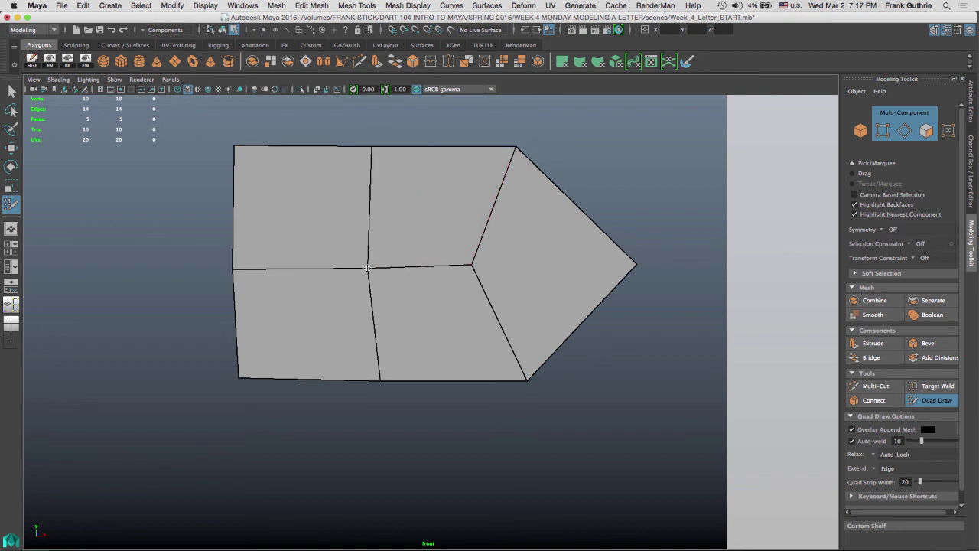
pyautogui.moveTo(370, 270); pyautogui.dragTo(373, 264)
pyautogui.moveTo(234, 269); pyautogui.dragTo(237, 264)
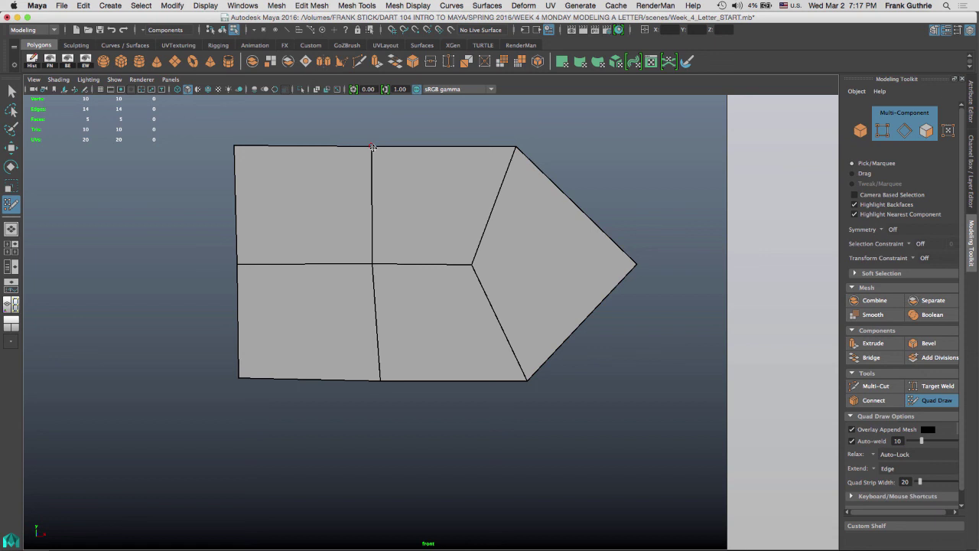
pyautogui.moveTo(517, 148); pyautogui.dragTo(512, 155)
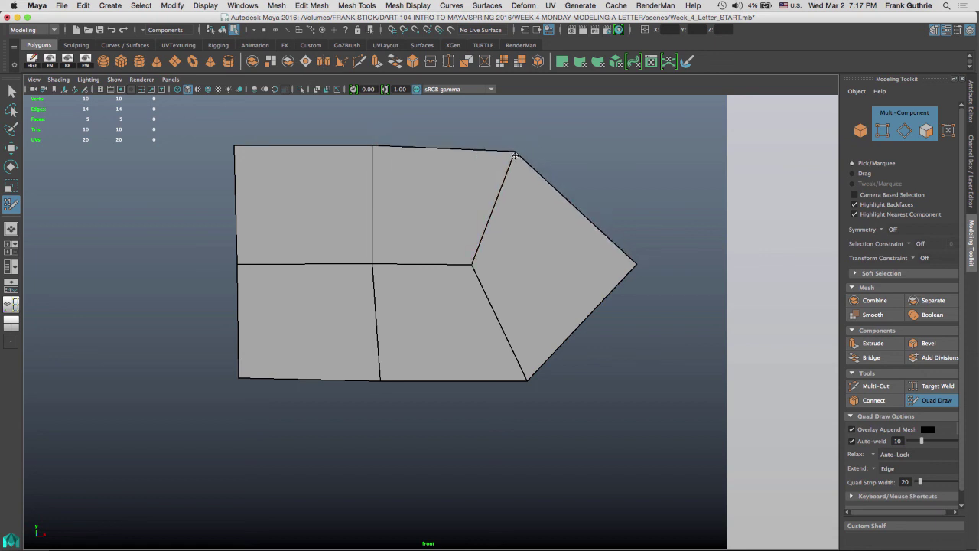
pyautogui.moveTo(636, 265); pyautogui.dragTo(594, 256)
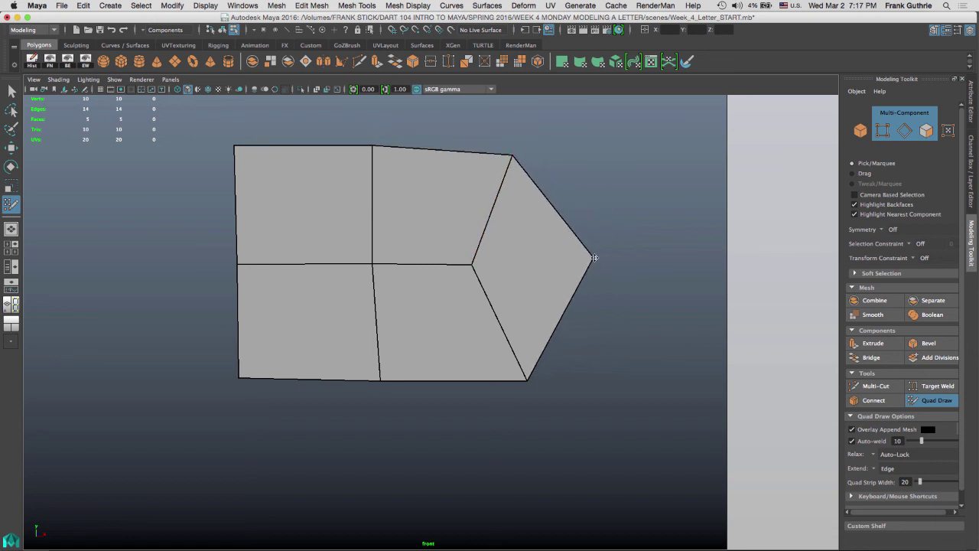
pyautogui.moveTo(527, 381); pyautogui.dragTo(520, 374)
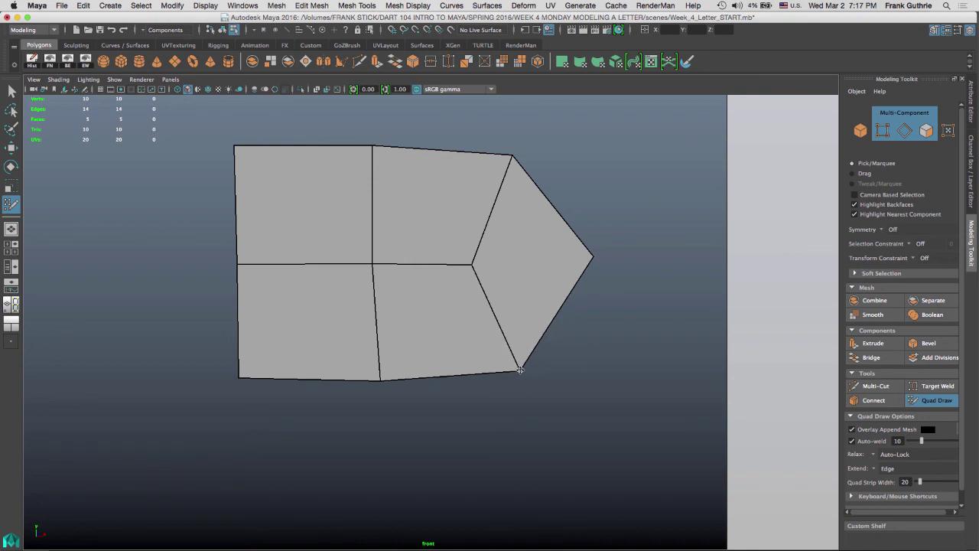
pyautogui.press('3')
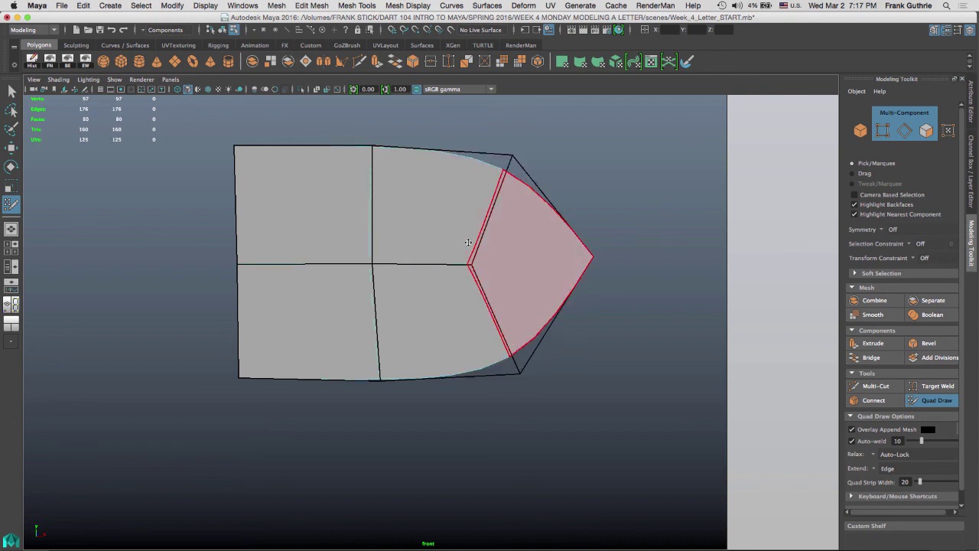